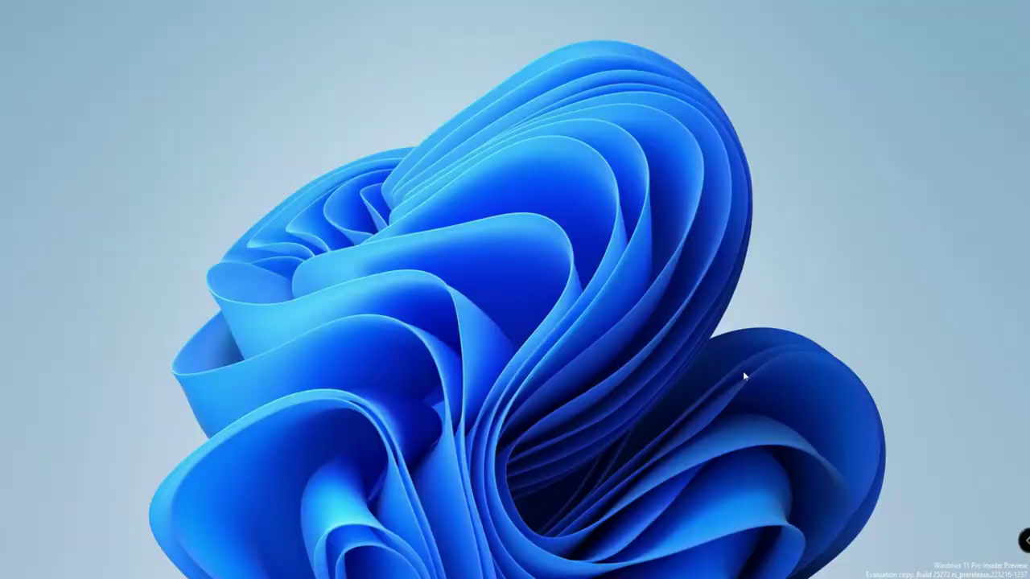
Step: On the NVIDIA driver downloads page, select GeForce, GeForce RTX 30 Series and GeForce RTX 3060
{"action": "left_click", "coordinate": [641, 563]}
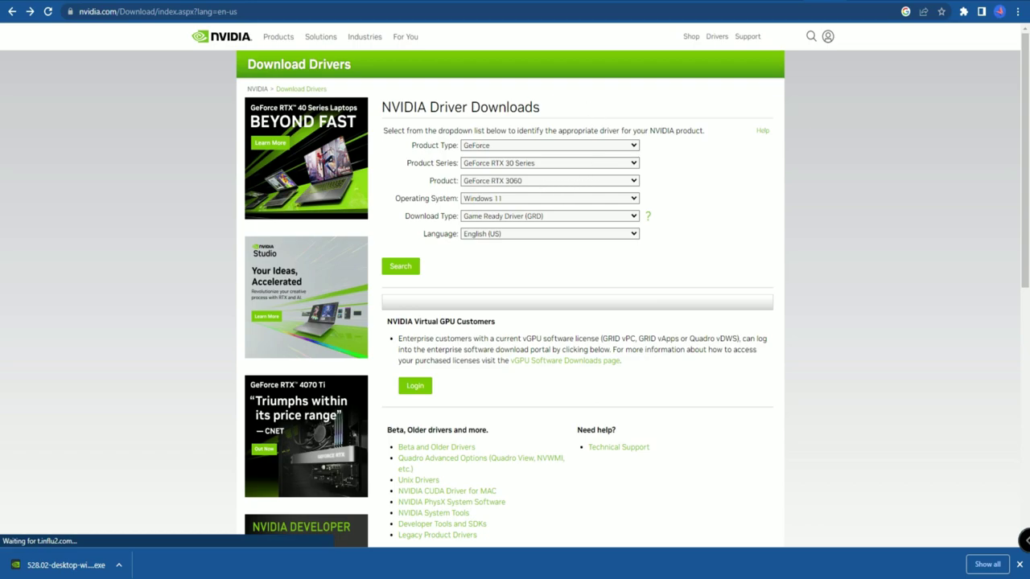
{"action": "left_click", "coordinate": [517, 148]}
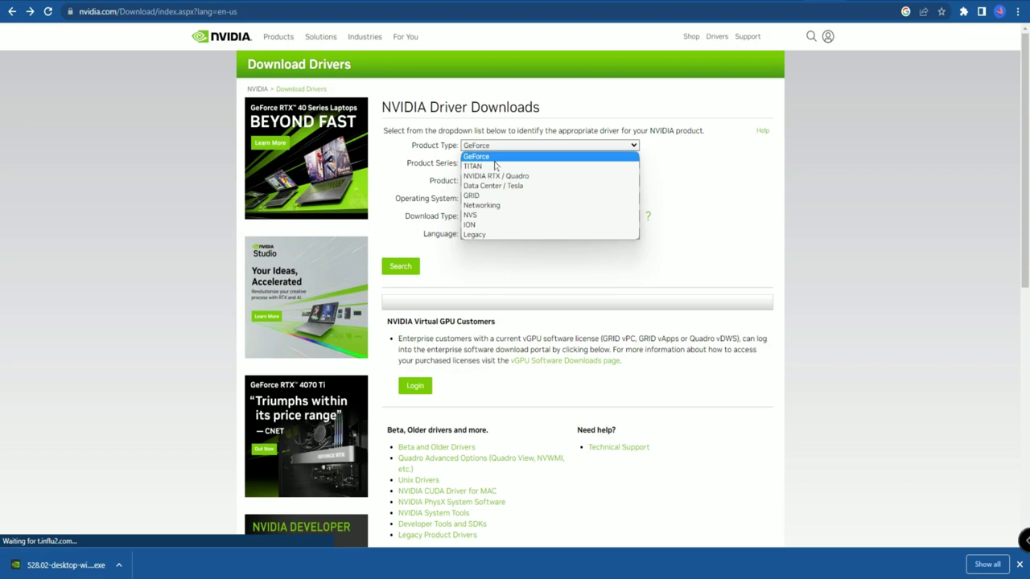
{"action": "left_click", "coordinate": [548, 157]}
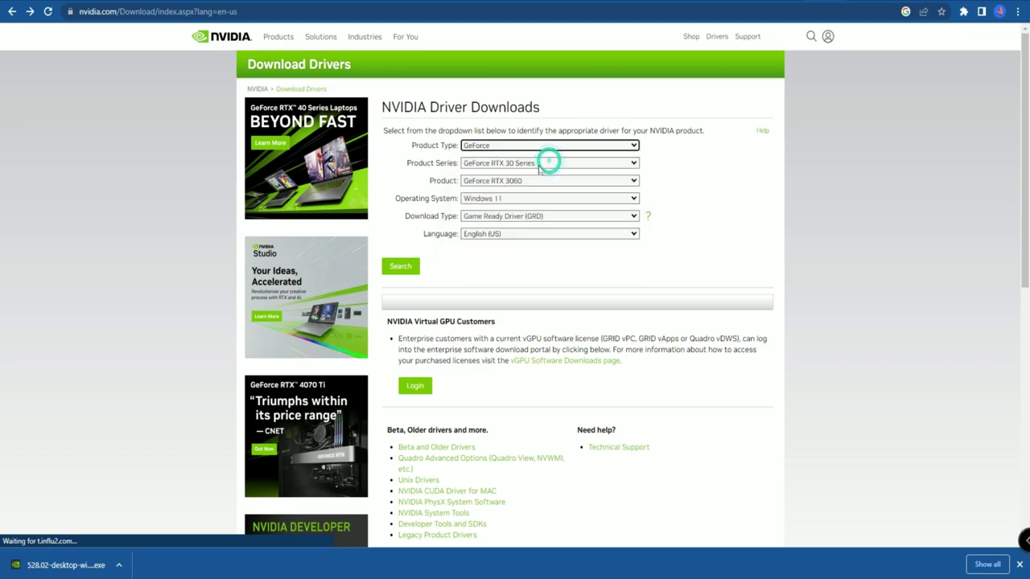
{"action": "left_click", "coordinate": [518, 164]}
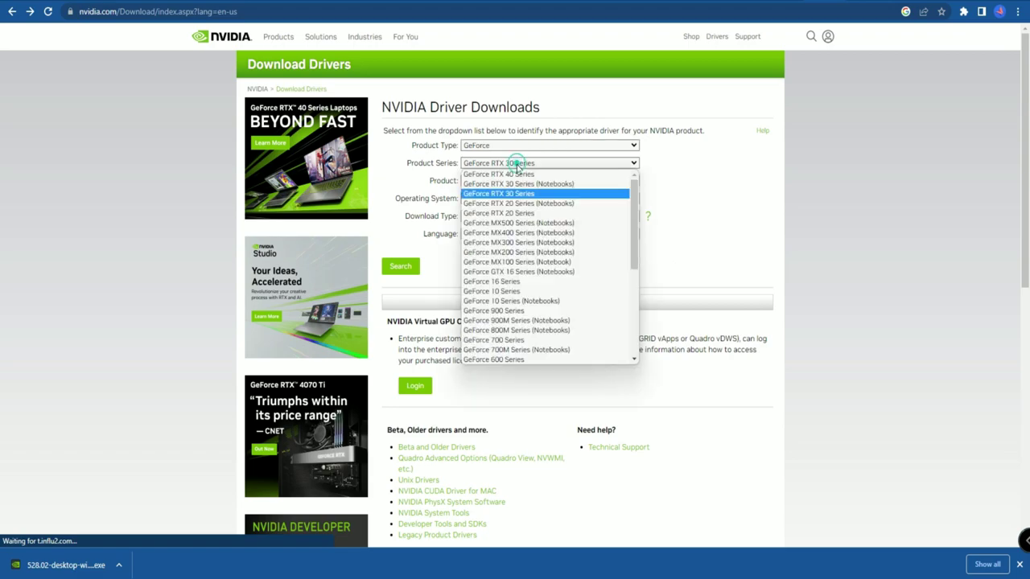
{"action": "left_click", "coordinate": [549, 195]}
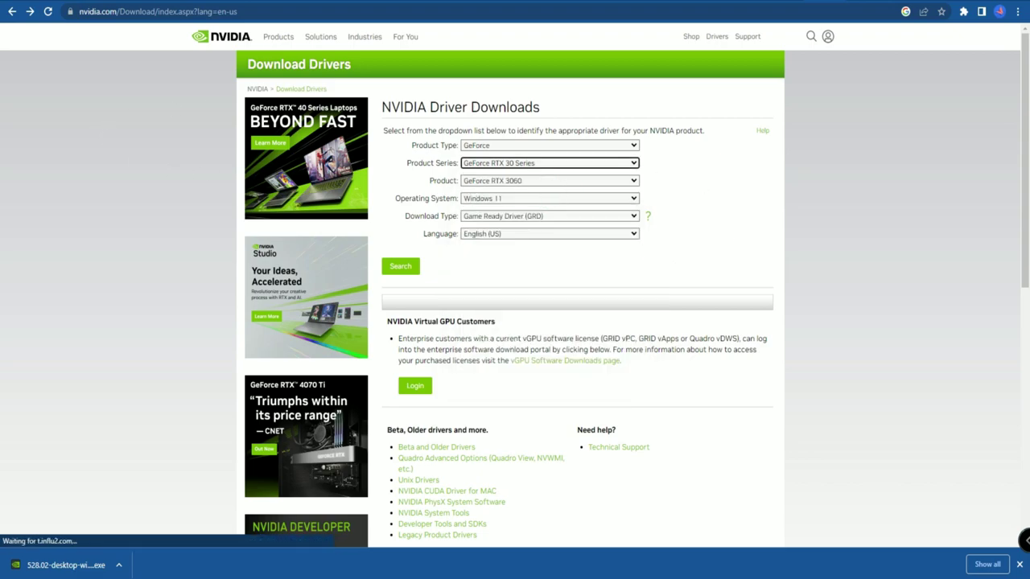
{"action": "left_click", "coordinate": [540, 186]}
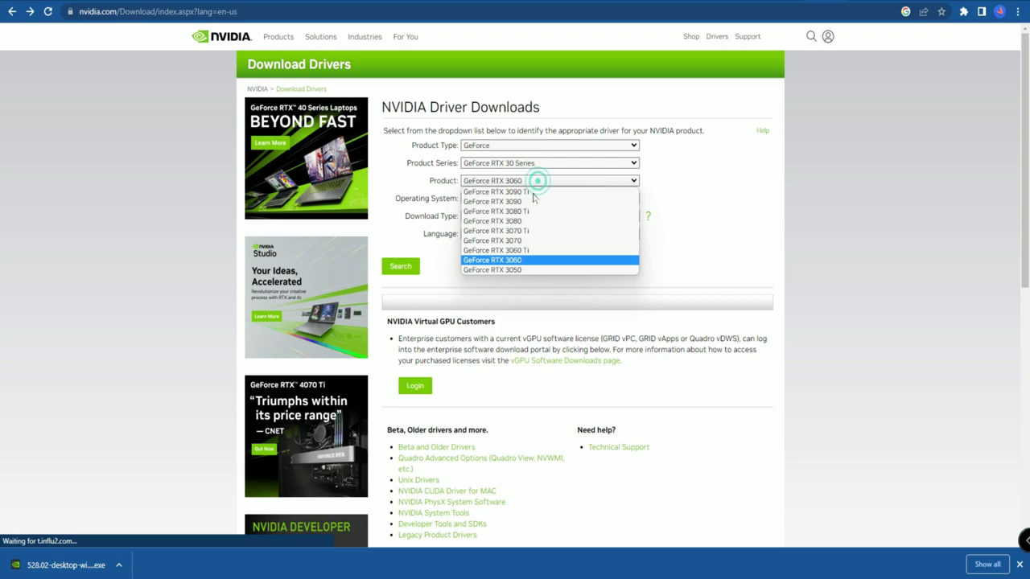
{"action": "left_click", "coordinate": [547, 260]}
Step: Set the operating system to Windows 11, download type Studio Driver (SD), language English (US)
{"action": "left_click", "coordinate": [537, 201]}
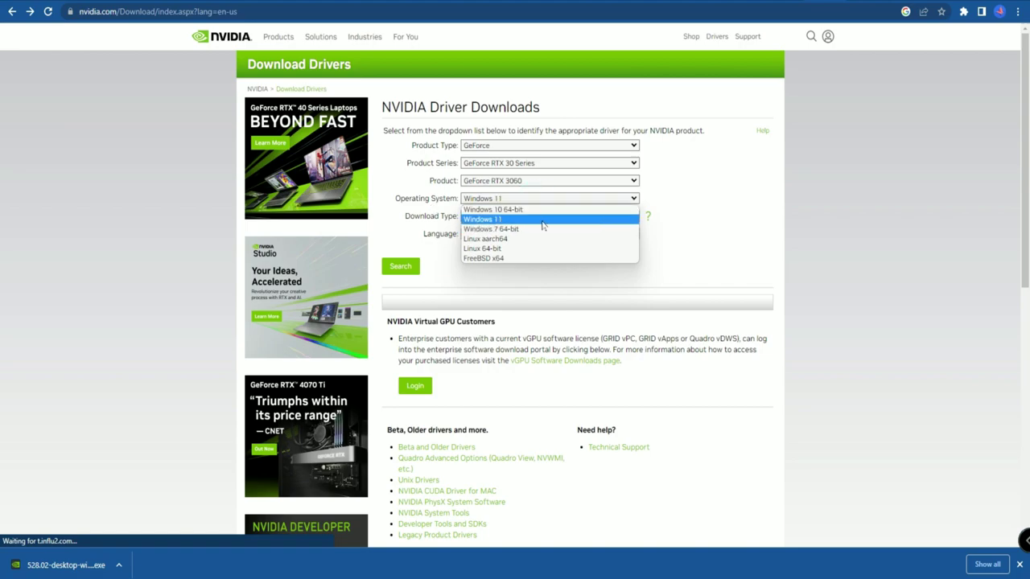
{"action": "left_click", "coordinate": [504, 221]}
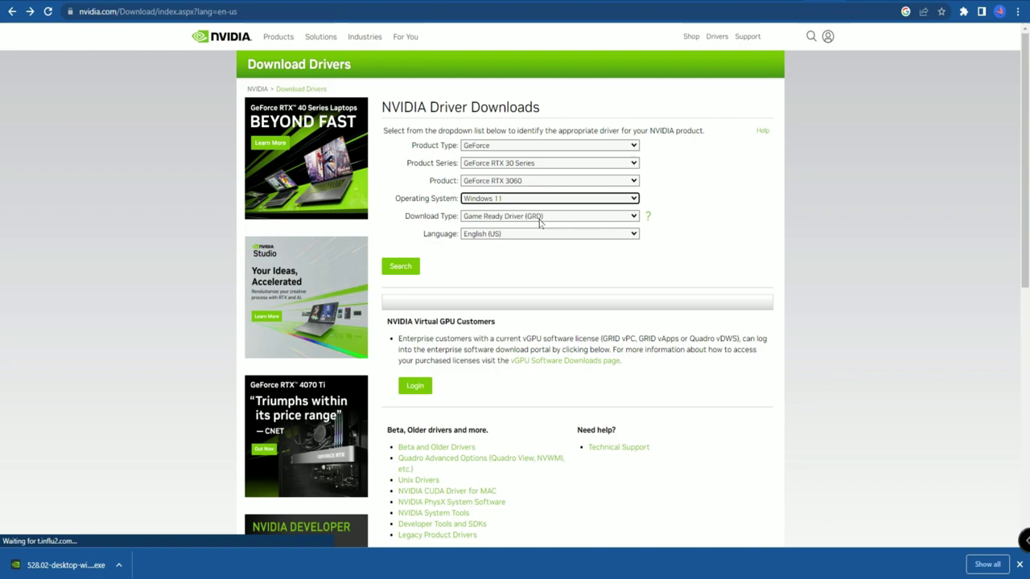
{"action": "left_click", "coordinate": [539, 218]}
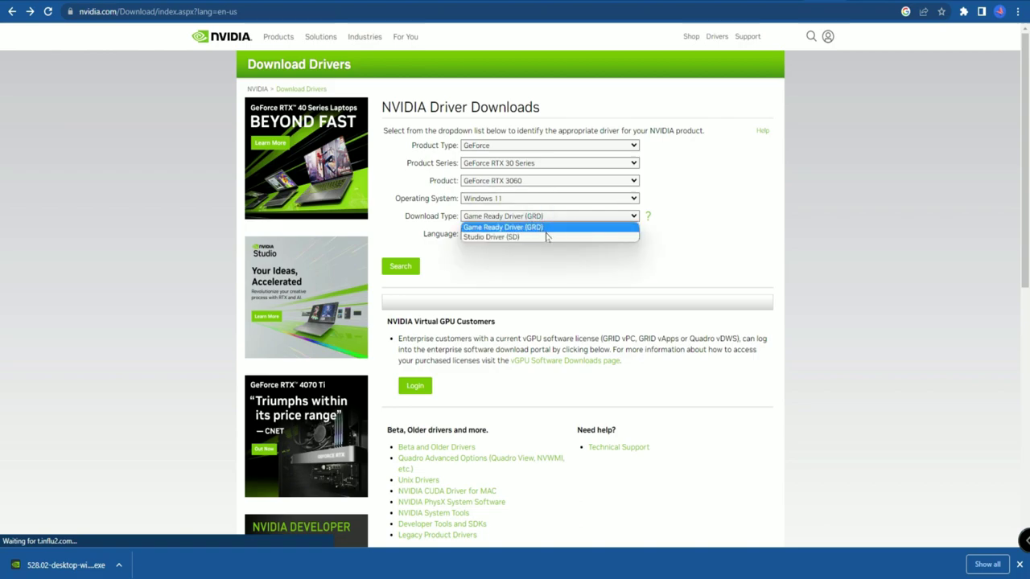
{"action": "left_click", "coordinate": [535, 238]}
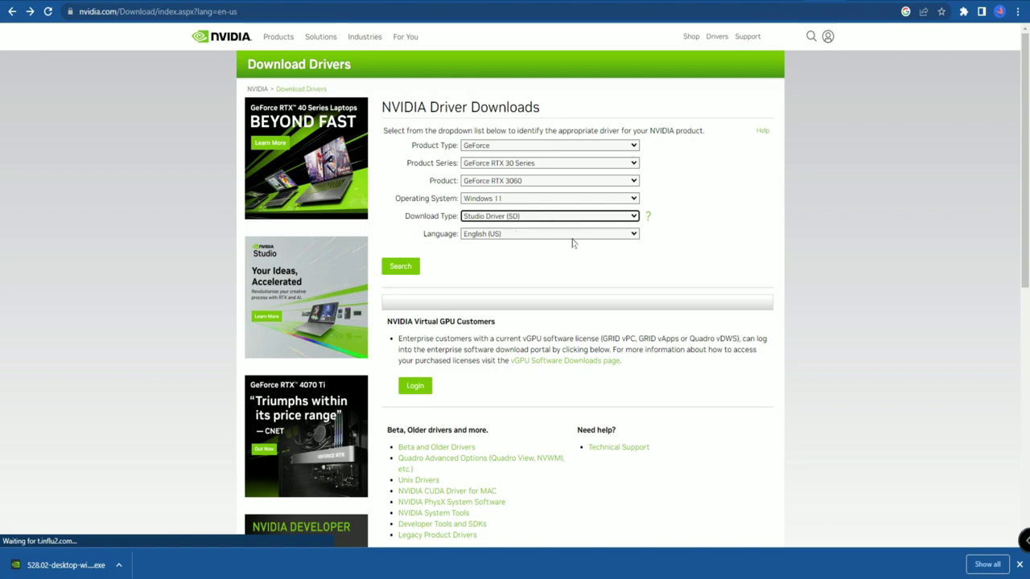
{"action": "left_click", "coordinate": [491, 235]}
{"action": "left_click", "coordinate": [489, 237]}
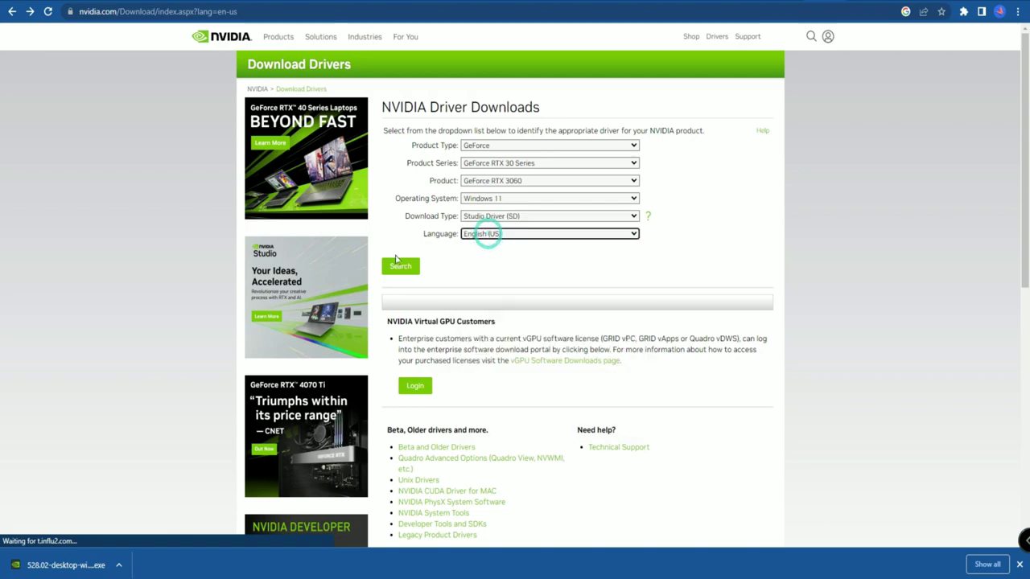
Step: Search and download the 528.02 Studio Driver, cancelling the duplicate save since it's already on G:
{"action": "left_click", "coordinate": [402, 276]}
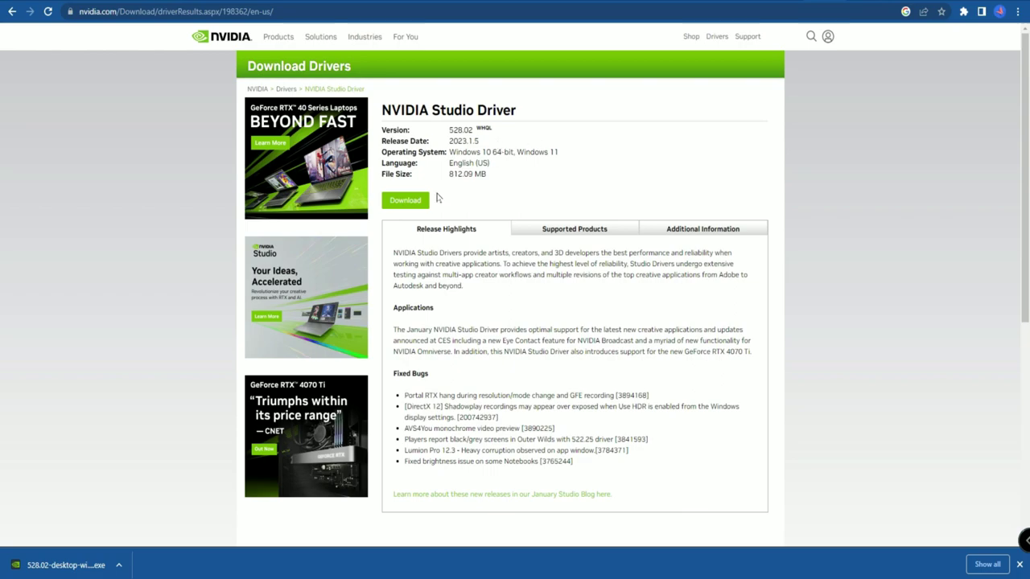
{"action": "left_click", "coordinate": [403, 205]}
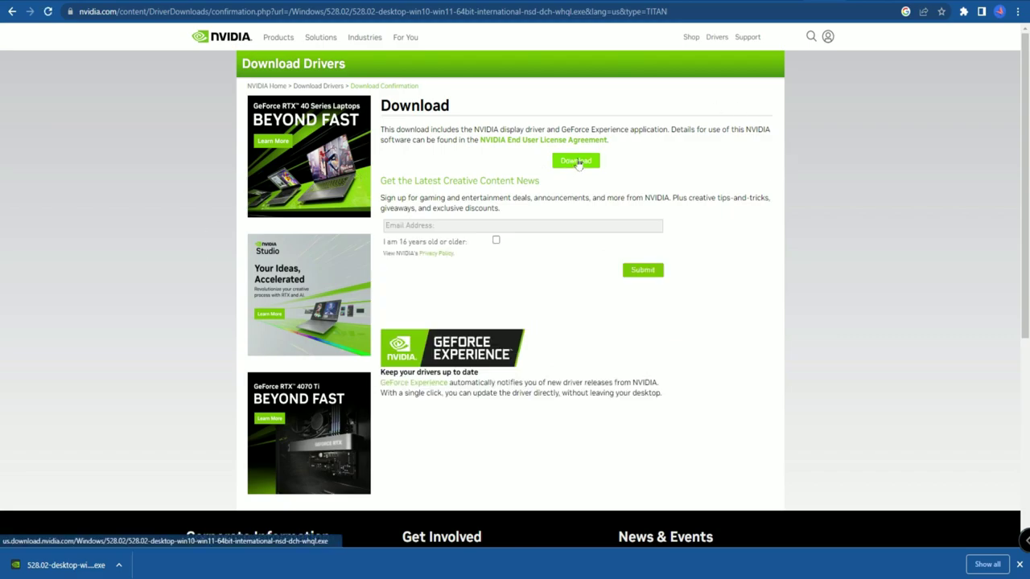
{"action": "left_click", "coordinate": [576, 160]}
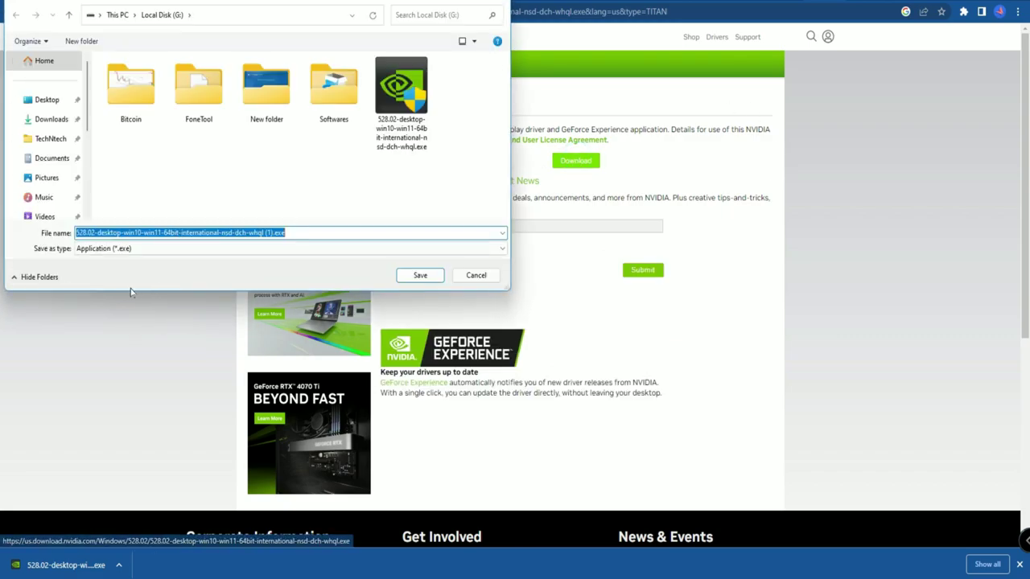
{"action": "left_click", "coordinate": [474, 277]}
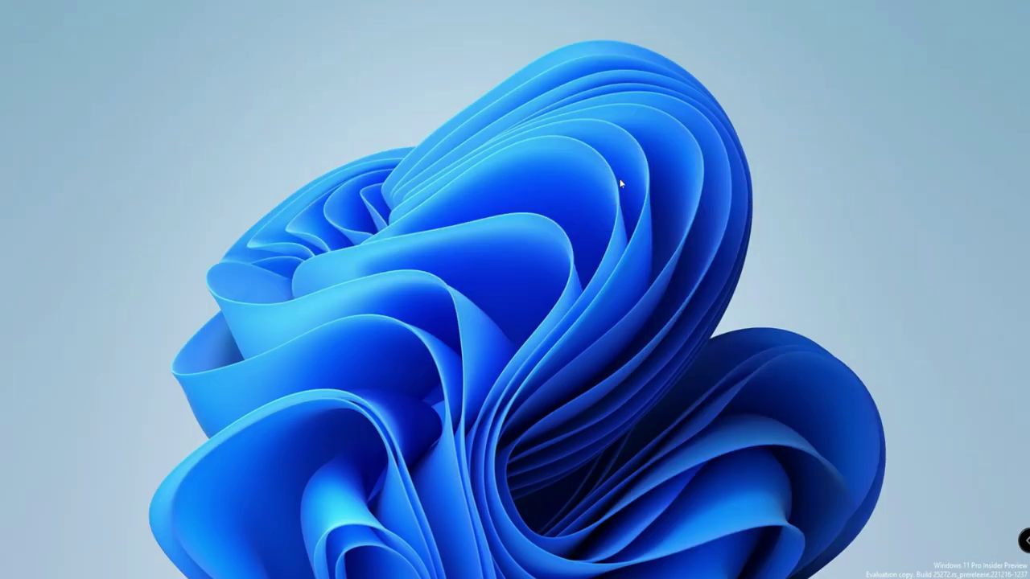
Step: Check System Information in NVIDIA Control Panel showing driver 527.19, then close it and return
{"action": "right_click", "coordinate": [618, 179]}
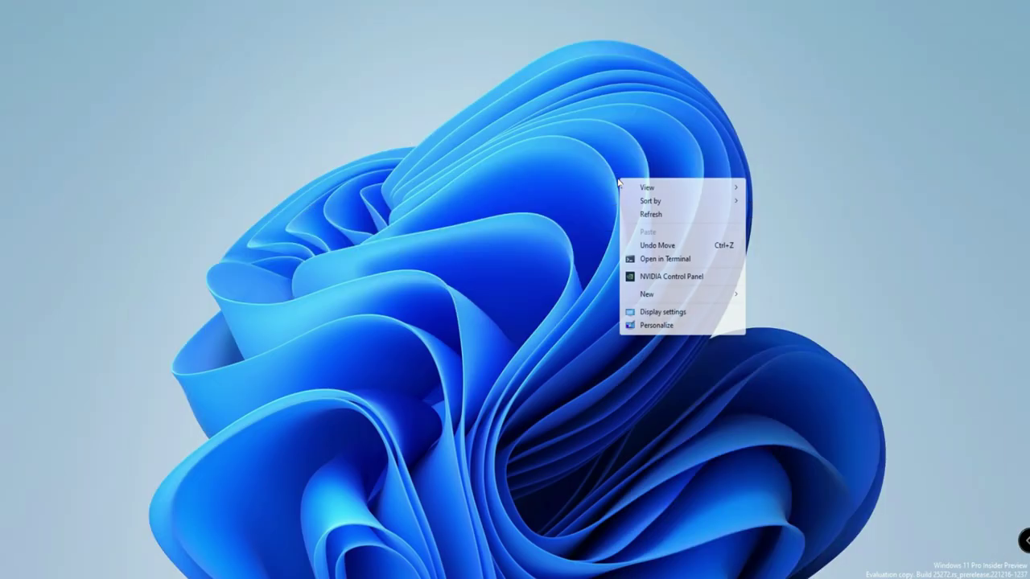
{"action": "left_click", "coordinate": [691, 277]}
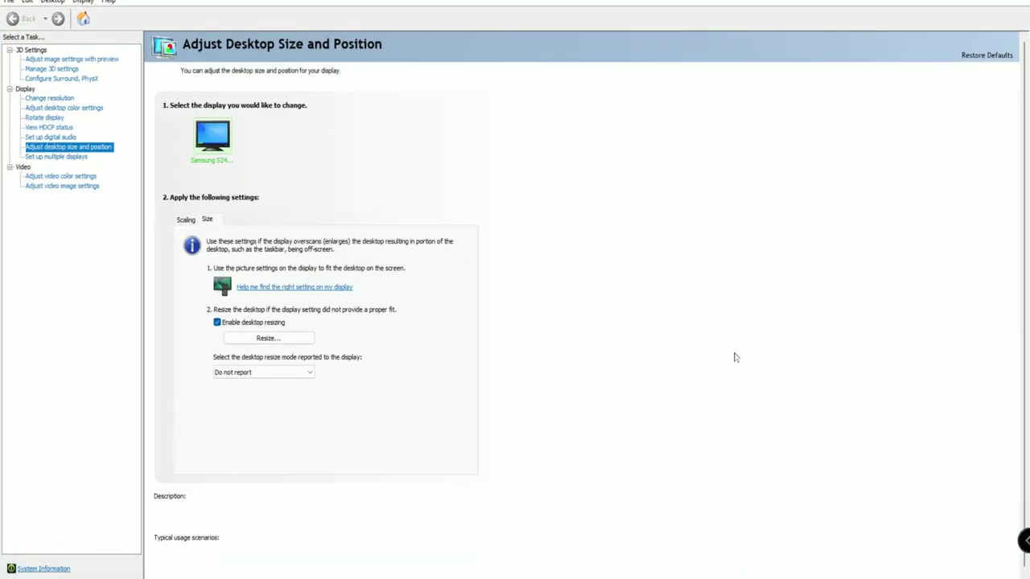
{"action": "left_click", "coordinate": [63, 569]}
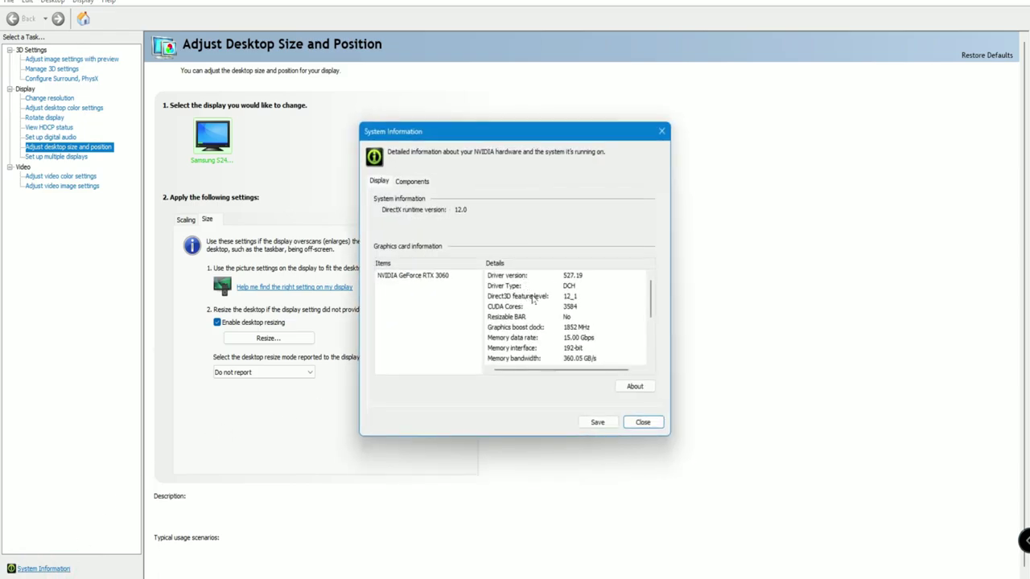
{"action": "left_click", "coordinate": [419, 184]}
{"action": "left_click", "coordinate": [380, 182]}
{"action": "left_click", "coordinate": [606, 425]}
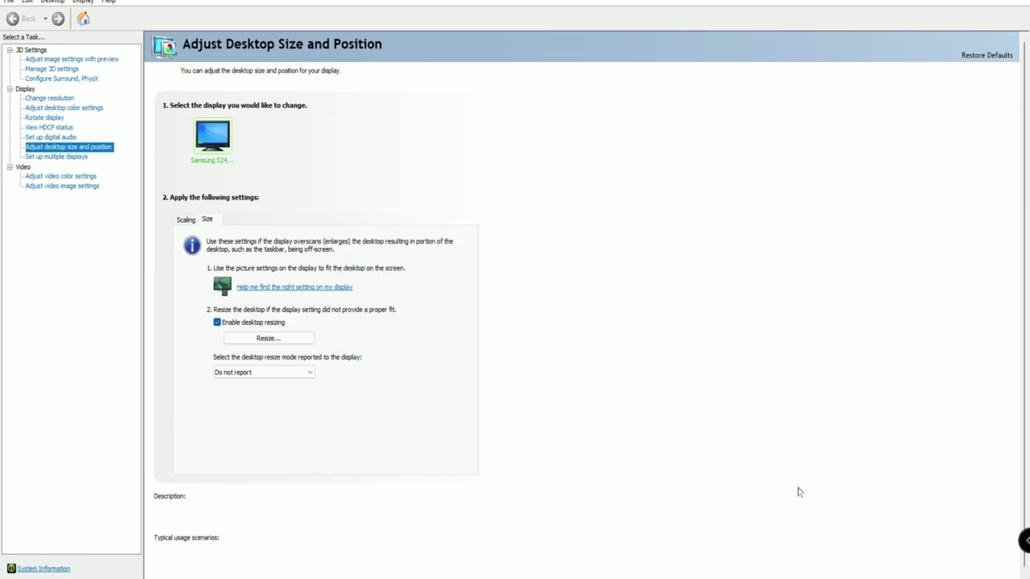
{"action": "key", "text": "alt+Tab"}
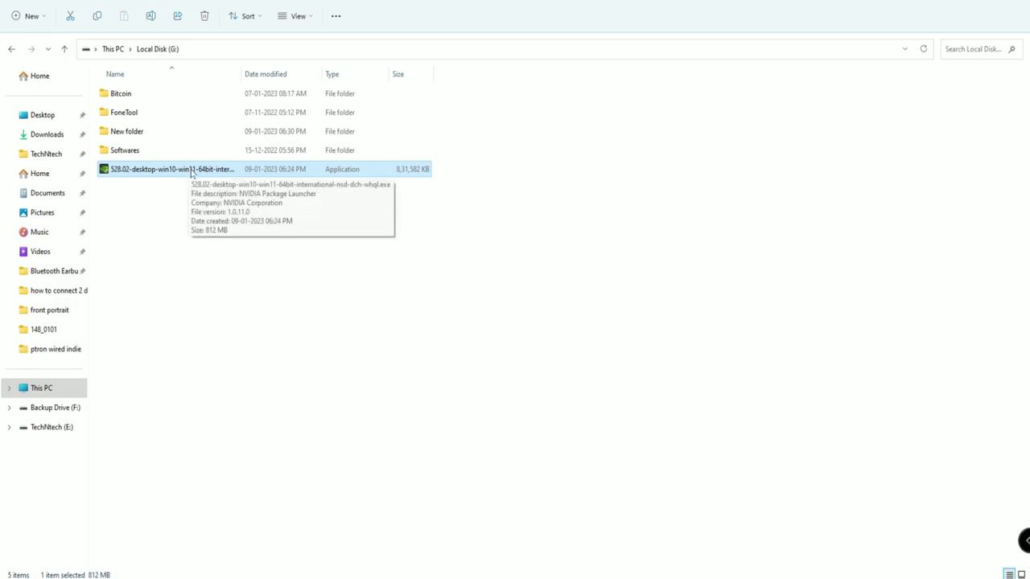
Step: Run the 528.02 installer from Local Disk (G:) and extract to the default folder
{"action": "double_click", "coordinate": [190, 169]}
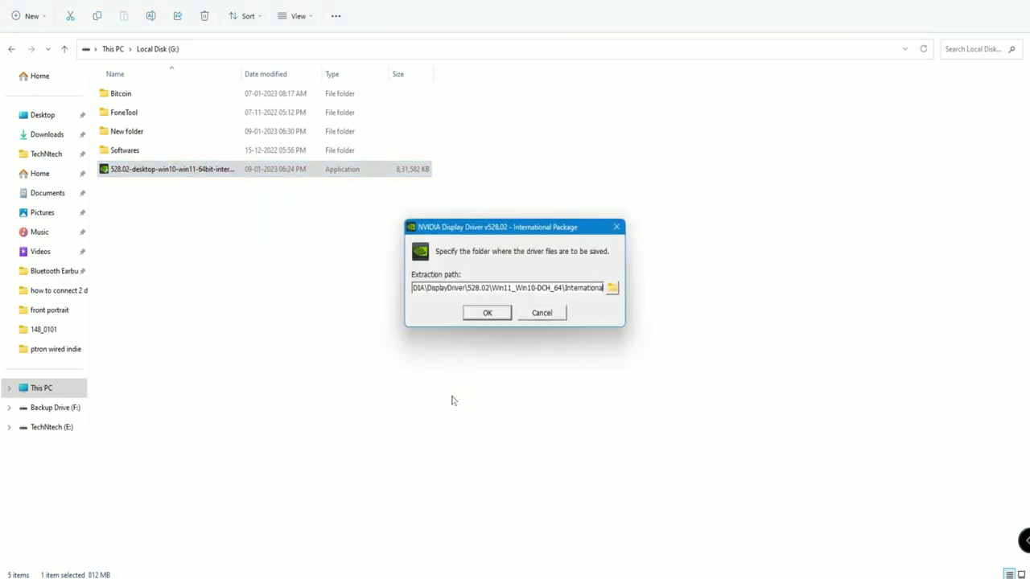
{"action": "left_click", "coordinate": [487, 313]}
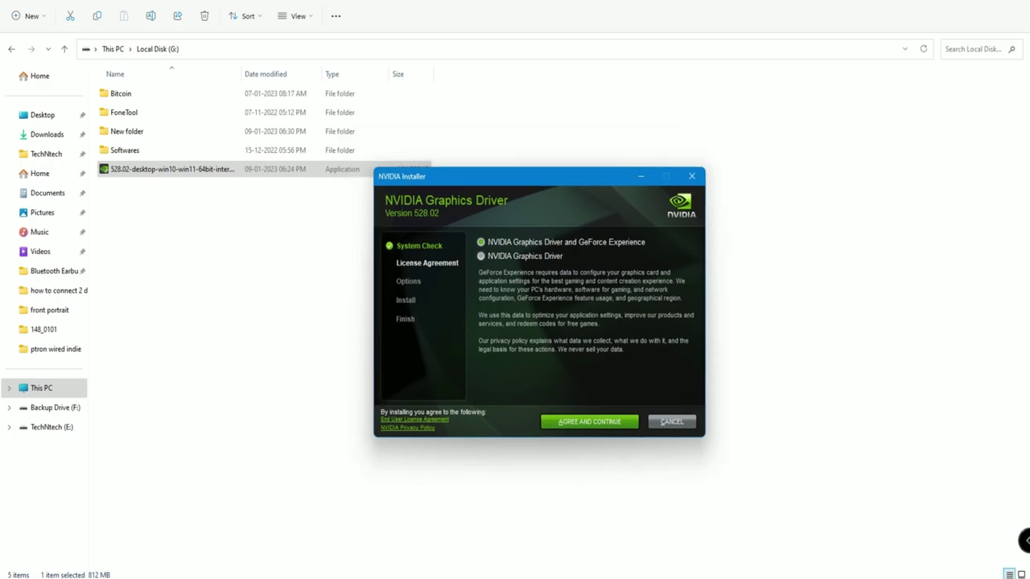
Step: Agree to the NVIDIA license and run the Express (Recommended) driver installation
{"action": "left_click", "coordinate": [592, 428]}
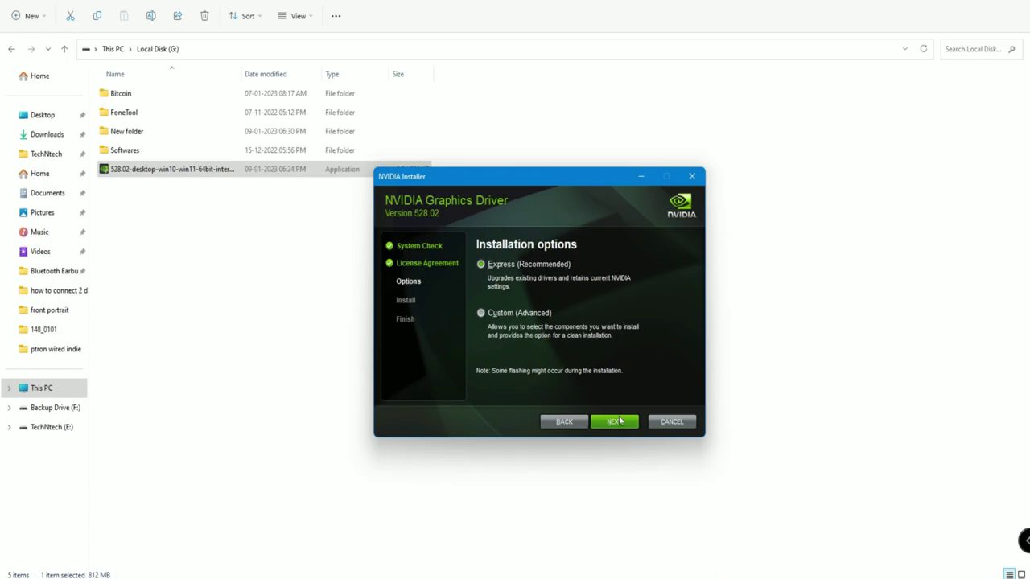
{"action": "left_click", "coordinate": [614, 422]}
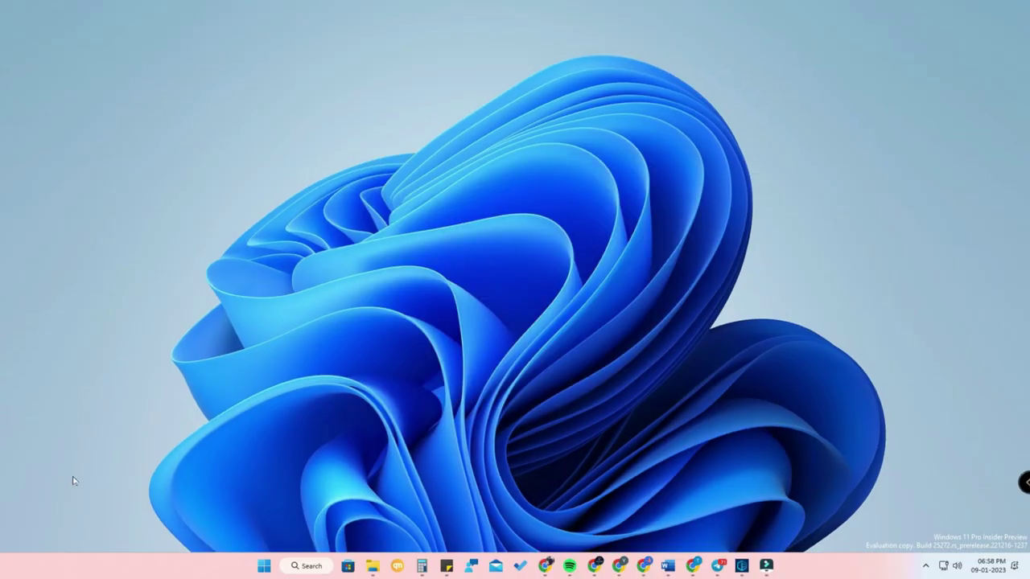
Step: Verify in NVIDIA Control Panel System Information that the RTX 3060 driver is now 528.02
{"action": "right_click", "coordinate": [634, 181]}
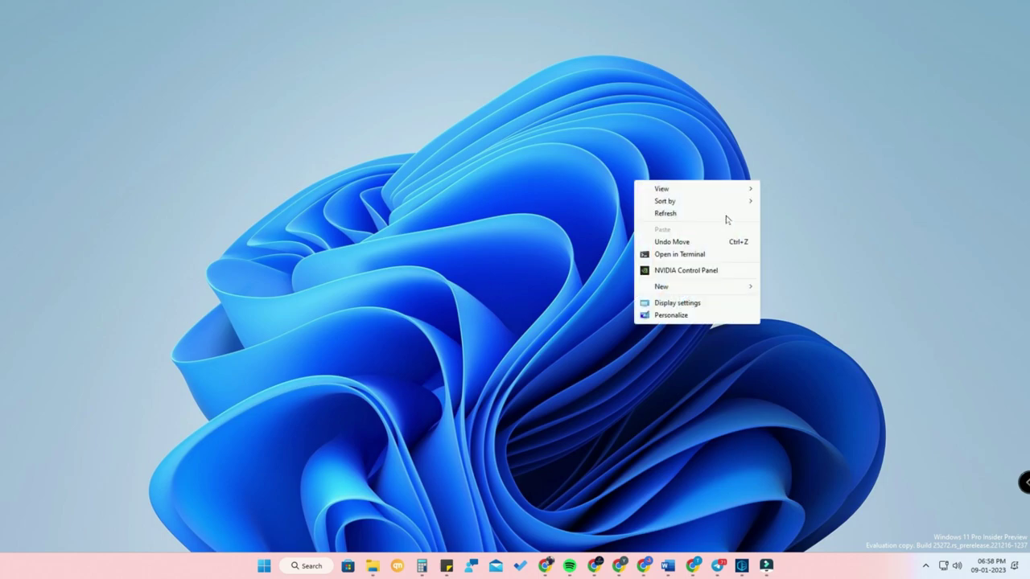
{"action": "left_click", "coordinate": [705, 275]}
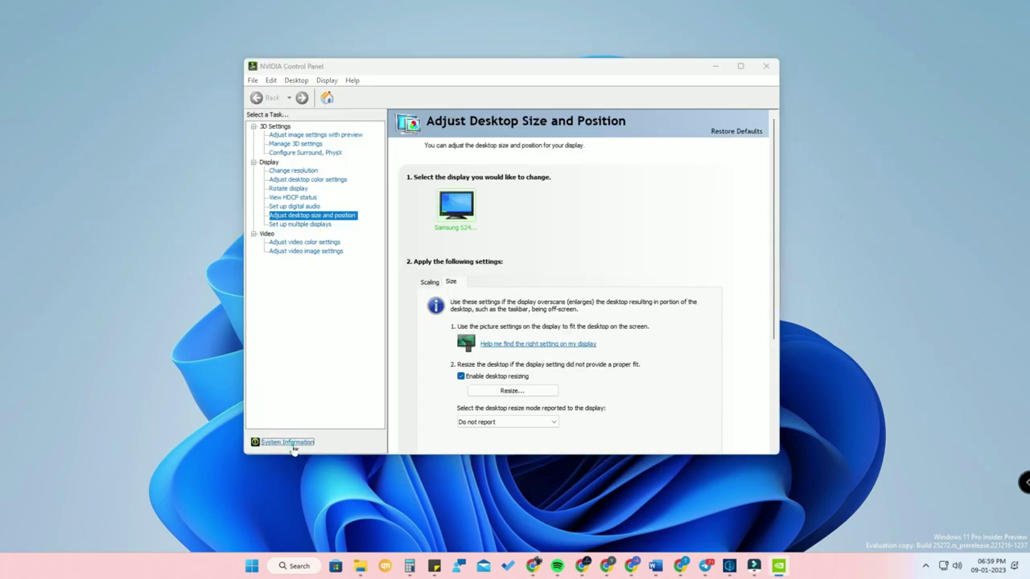
{"action": "left_click", "coordinate": [288, 443]}
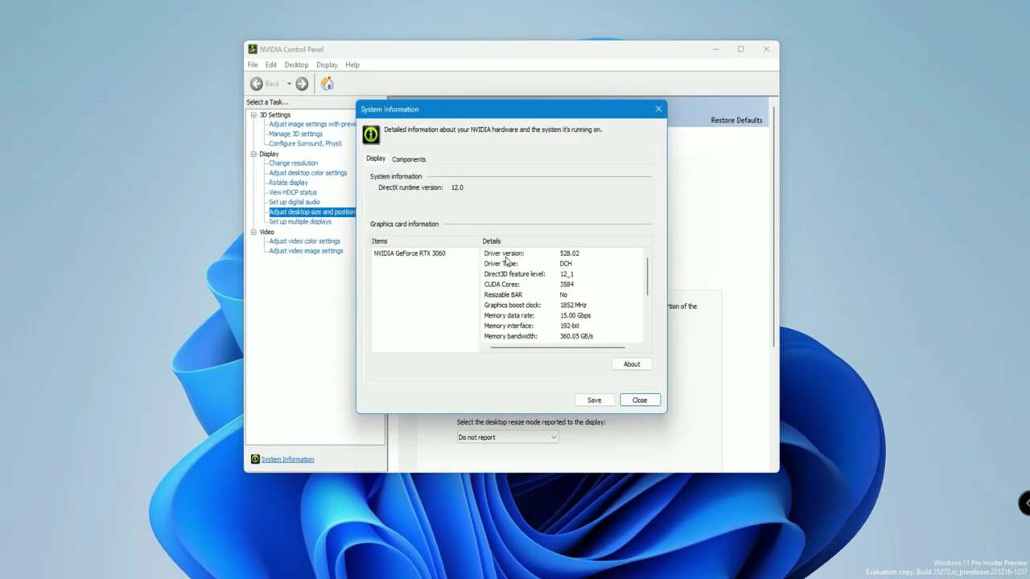
{"action": "left_click", "coordinate": [639, 401]}
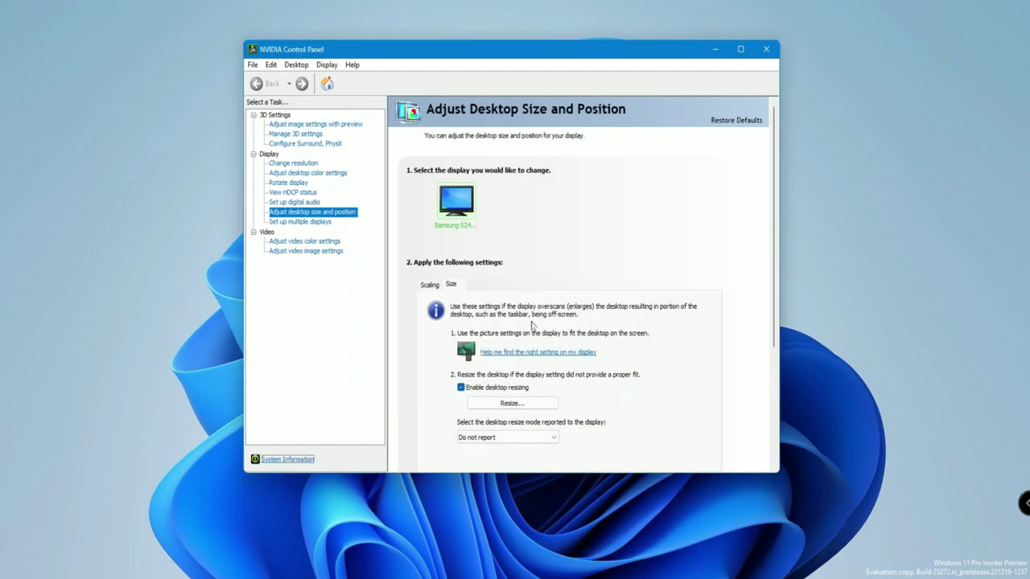
{"action": "scroll", "coordinate": [531, 325], "scroll_direction": "down", "scroll_amount": 1}
{"action": "scroll", "coordinate": [547, 297], "scroll_direction": "up", "scroll_amount": 1}
Step: Minimize NVIDIA Control Panel and show Driver Easy's Scan page reporting 14 updates
{"action": "left_click", "coordinate": [714, 52]}
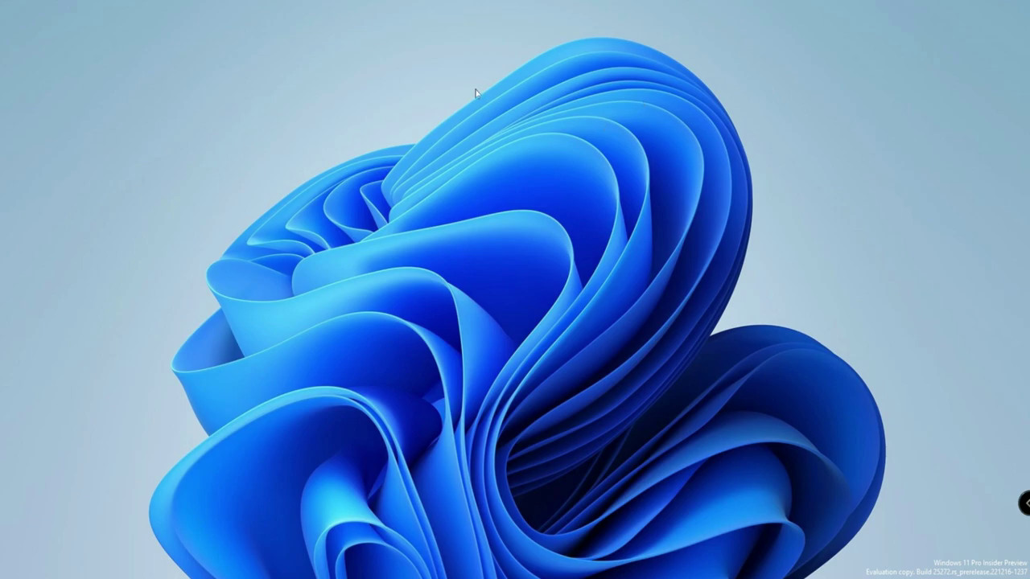
{"action": "left_click", "coordinate": [666, 523]}
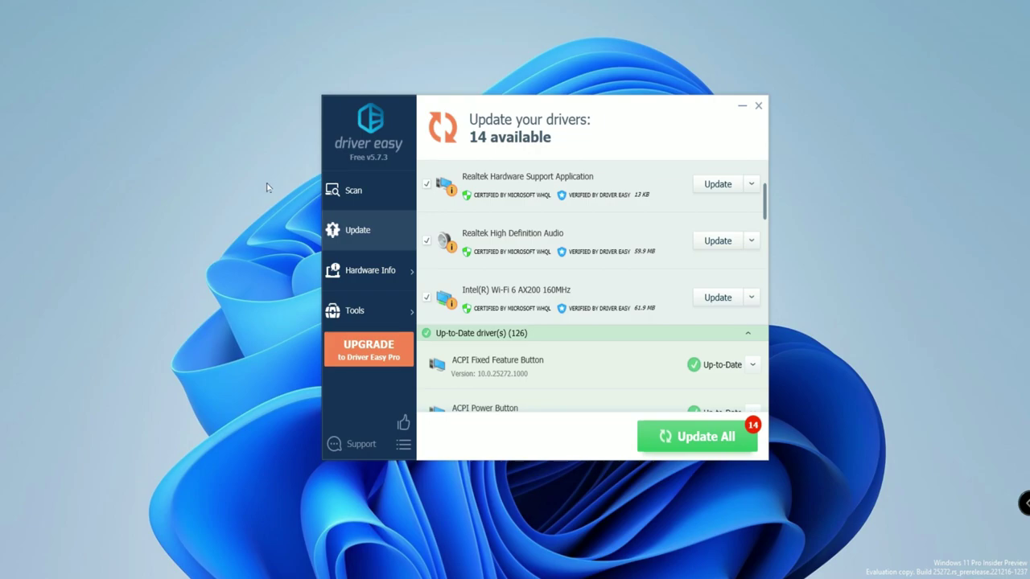
{"action": "left_click", "coordinate": [362, 191]}
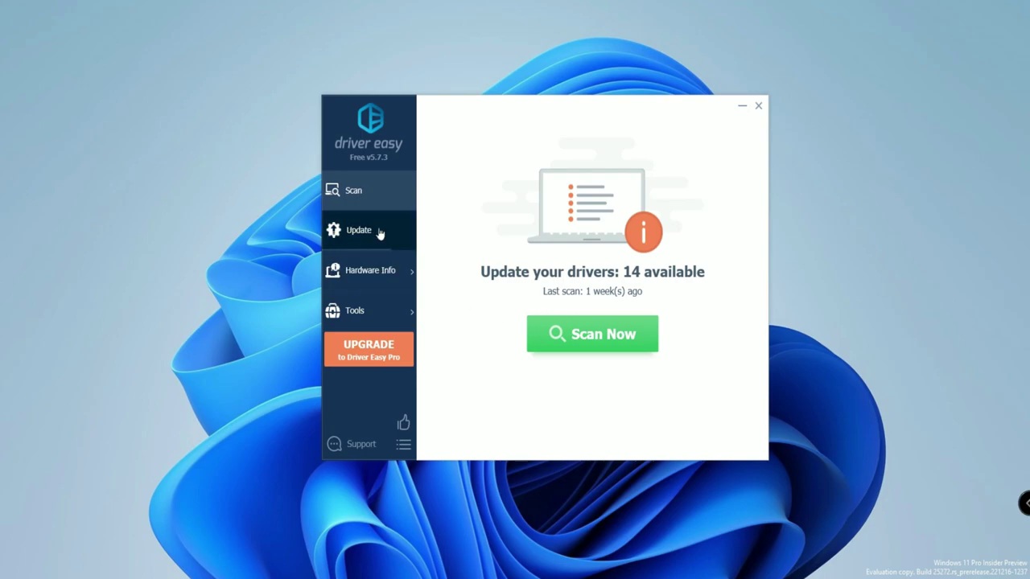
Step: Show Driver Easy's Update list and scroll down to the NVIDIA GeForce RTX 3060 entry
{"action": "left_click", "coordinate": [338, 240]}
{"action": "scroll", "coordinate": [593, 233], "scroll_direction": "down", "scroll_amount": 3}
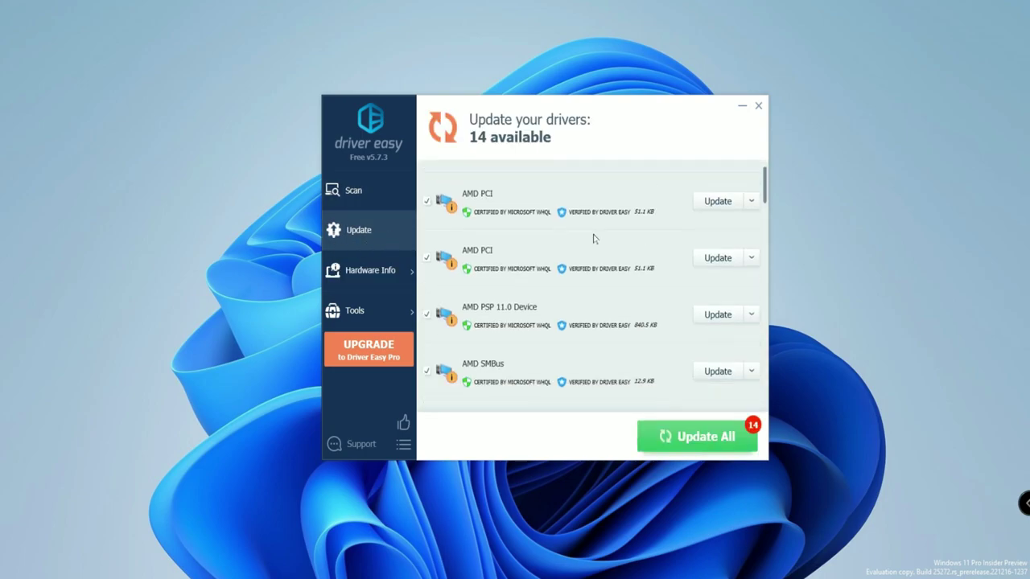
{"action": "scroll", "coordinate": [579, 270], "scroll_direction": "down", "scroll_amount": 3}
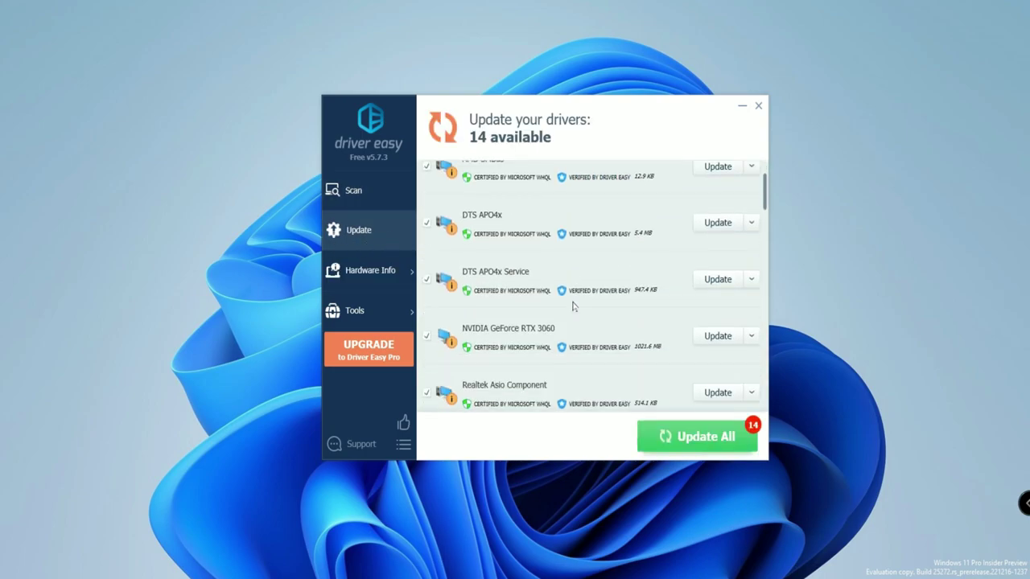
{"action": "scroll", "coordinate": [573, 306], "scroll_direction": "down", "scroll_amount": 1}
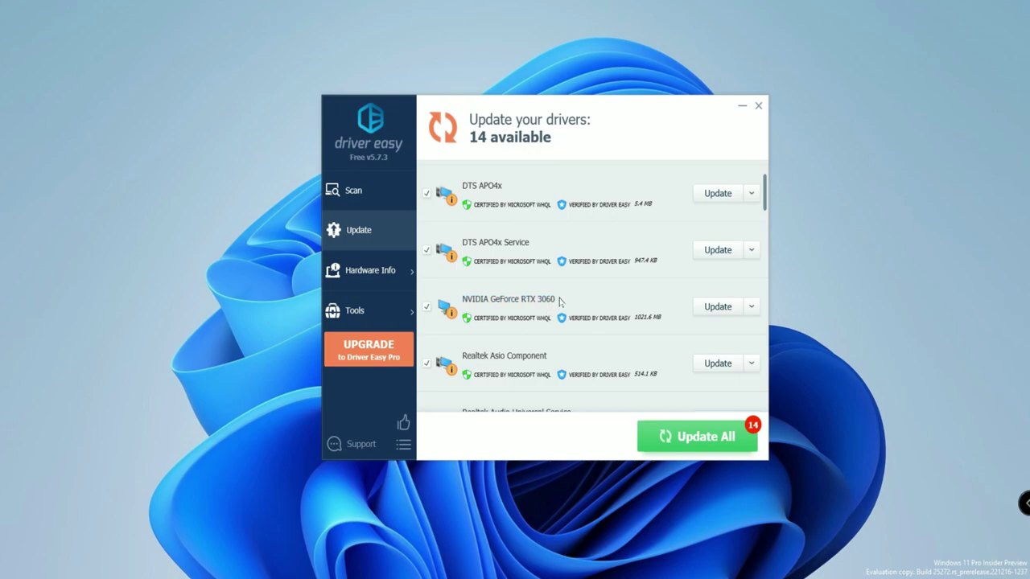
{"action": "scroll", "coordinate": [545, 295], "scroll_direction": "down", "scroll_amount": 1}
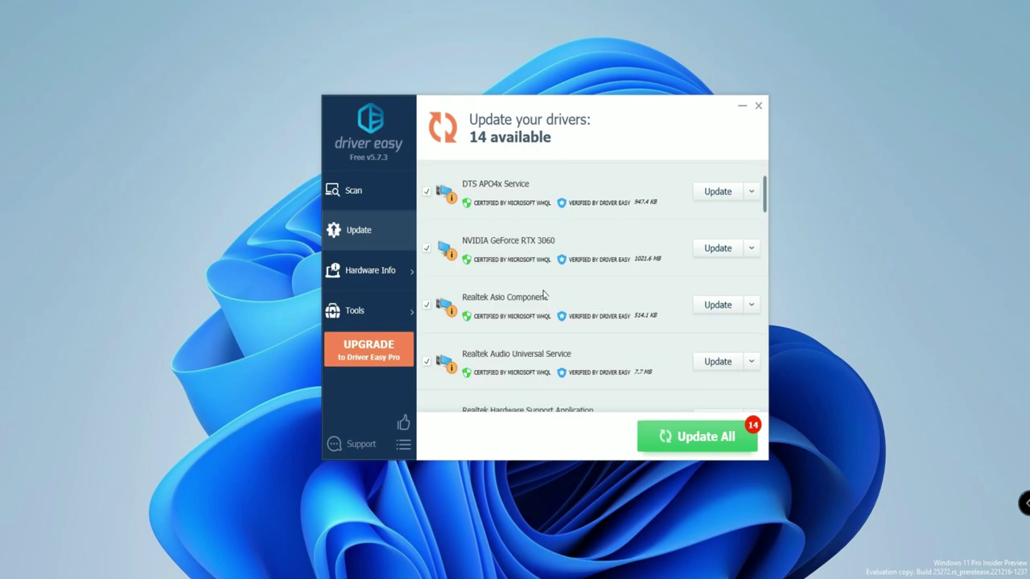